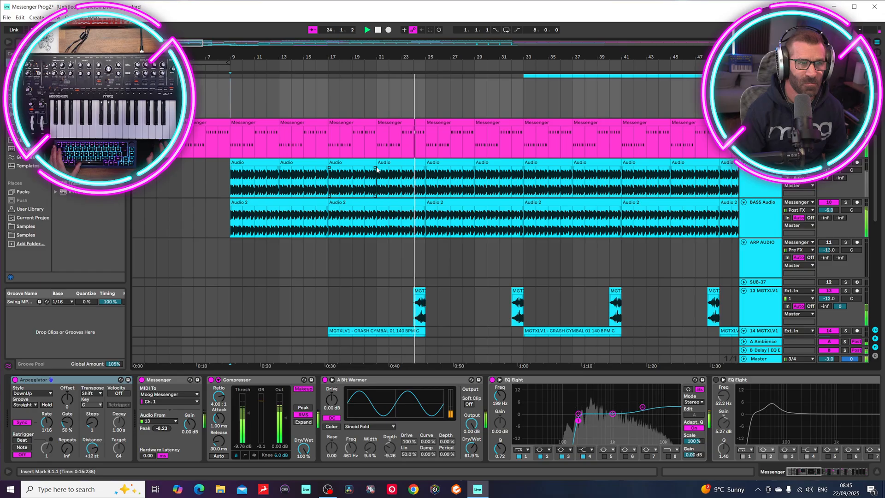
# - Stop playback, open the notes of the Messenger Bass track's first clip, and play it from the start
pyautogui.press('space')
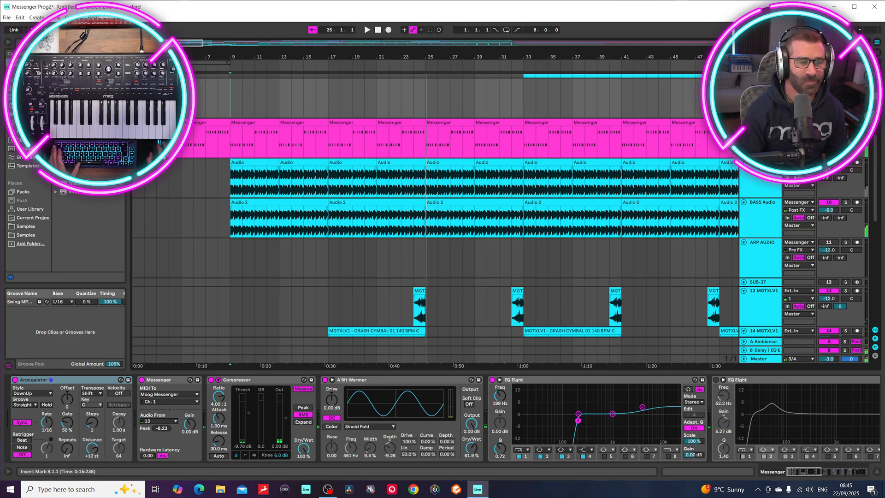
pyautogui.click(159, 122)
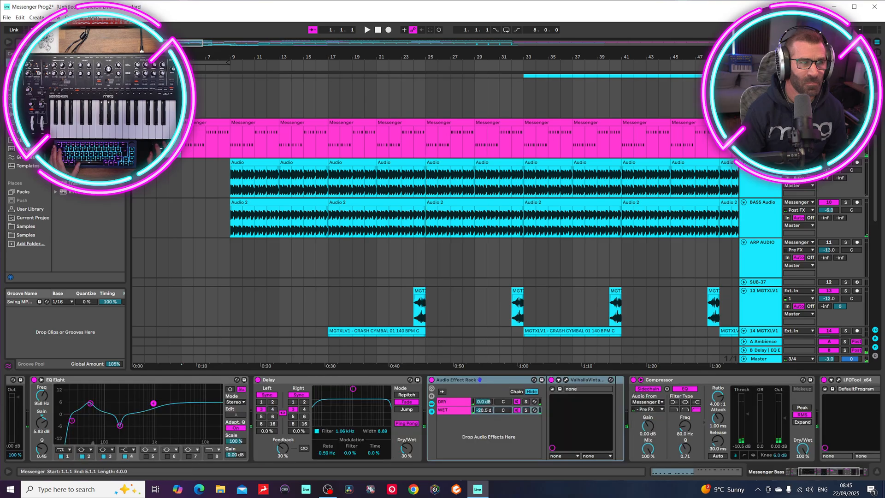
pyautogui.doubleClick(159, 123)
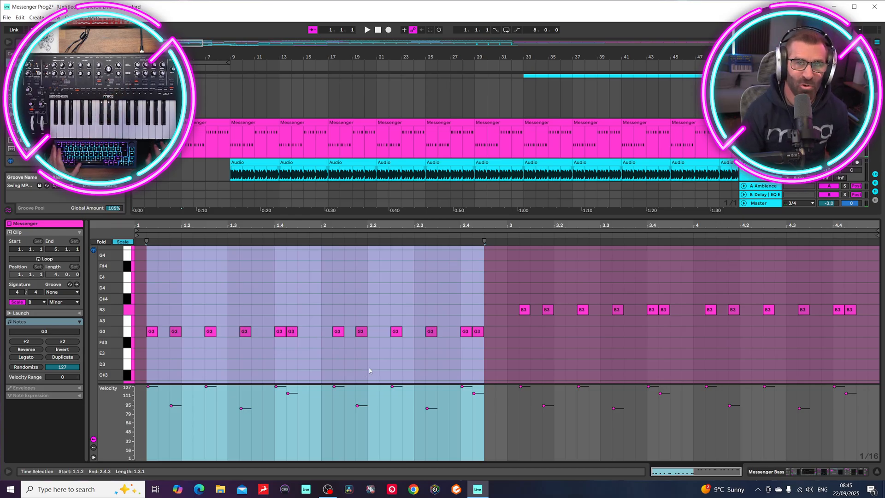
pyautogui.press('space')
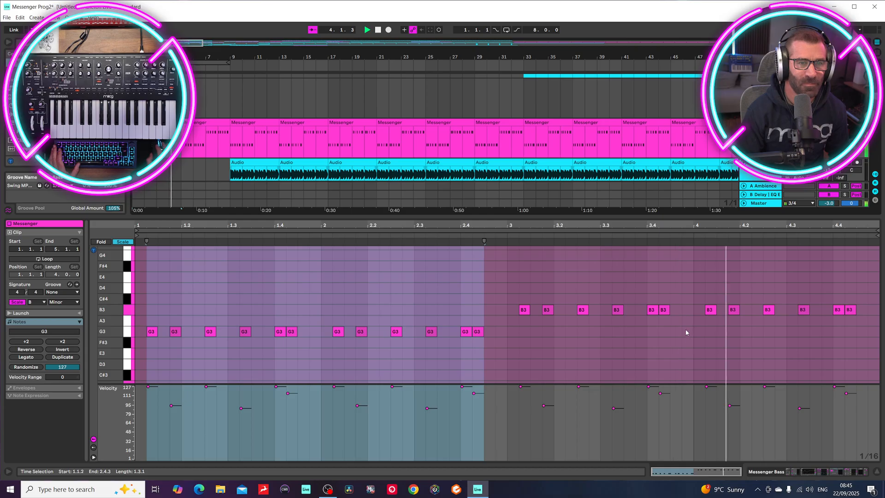
# - Examine the Messenger Bass effects from Drum Buss to EQ Eight and expand the EQ Eight curve into the large view
pyautogui.click(819, 473)
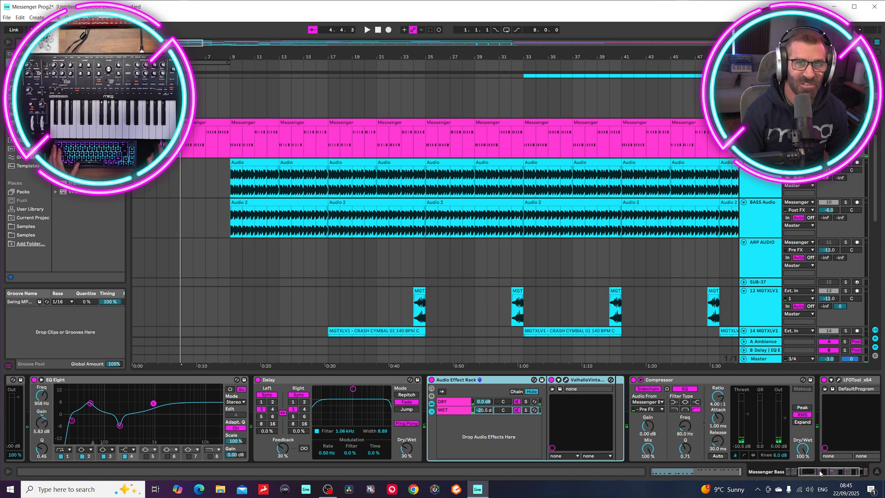
pyautogui.moveTo(797, 473); pyautogui.dragTo(790, 475)
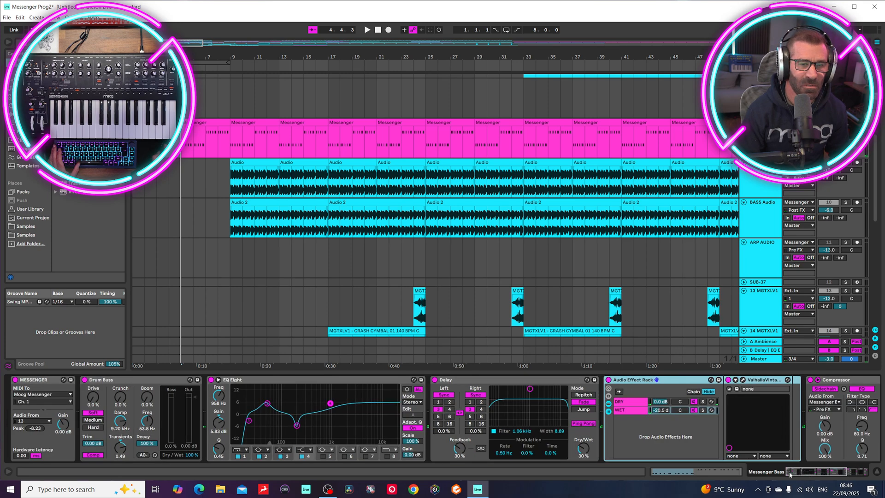
pyautogui.click(146, 379)
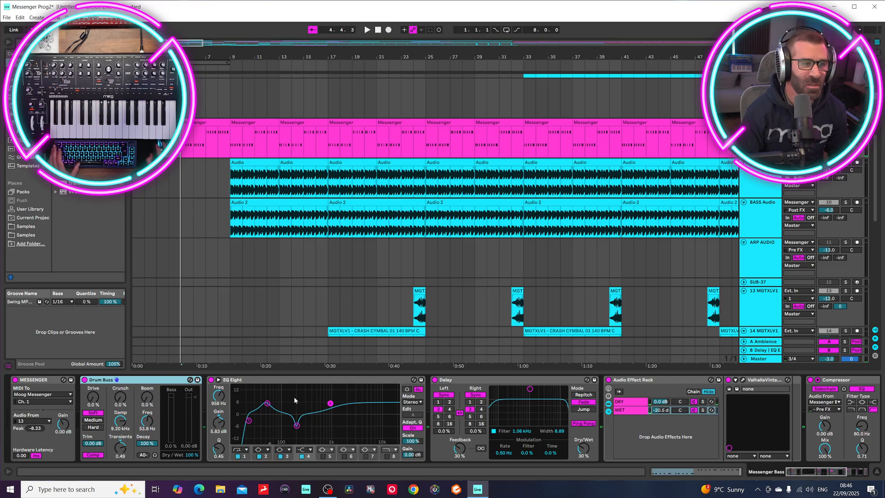
pyautogui.click(220, 398)
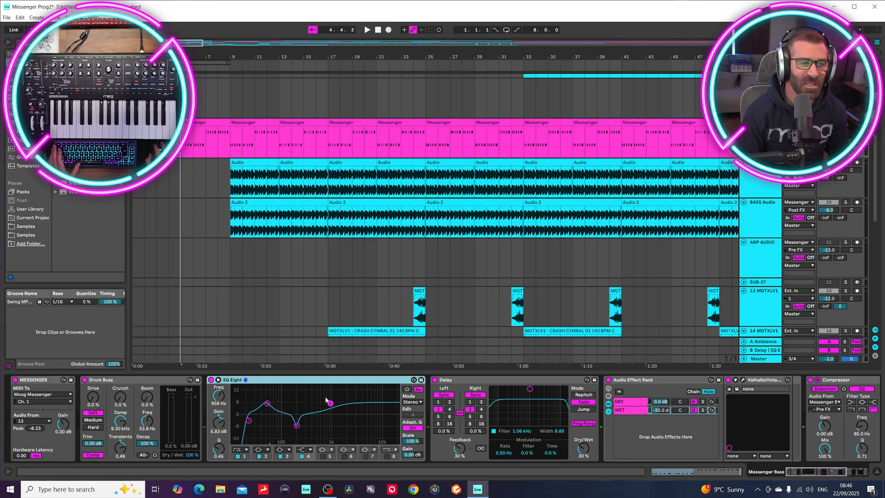
pyautogui.doubleClick(311, 395)
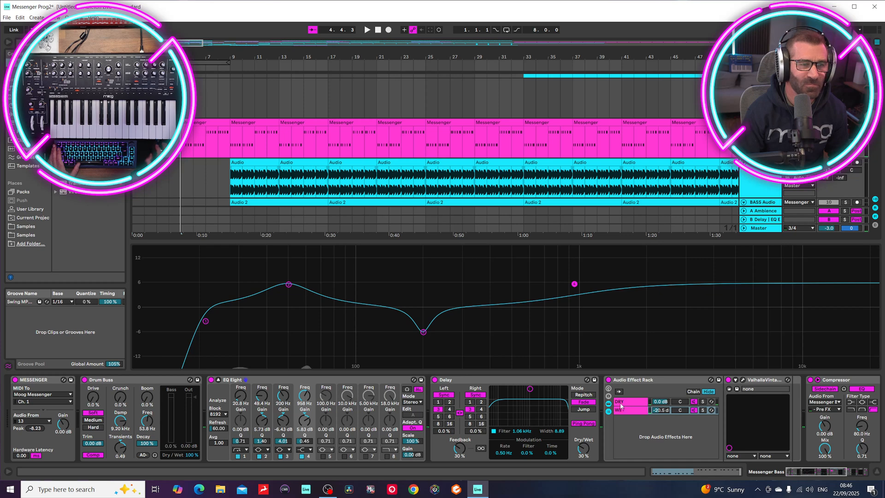
# - Bypass the Delay and the Audio Effect Rack on Messenger Bass and audition the bass without them
pyautogui.click(479, 380)
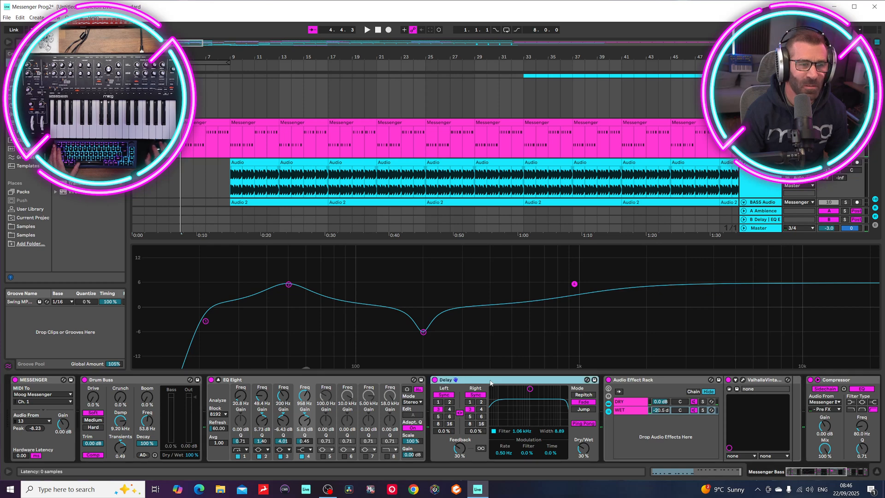
pyautogui.click(434, 379)
pyautogui.click(628, 380)
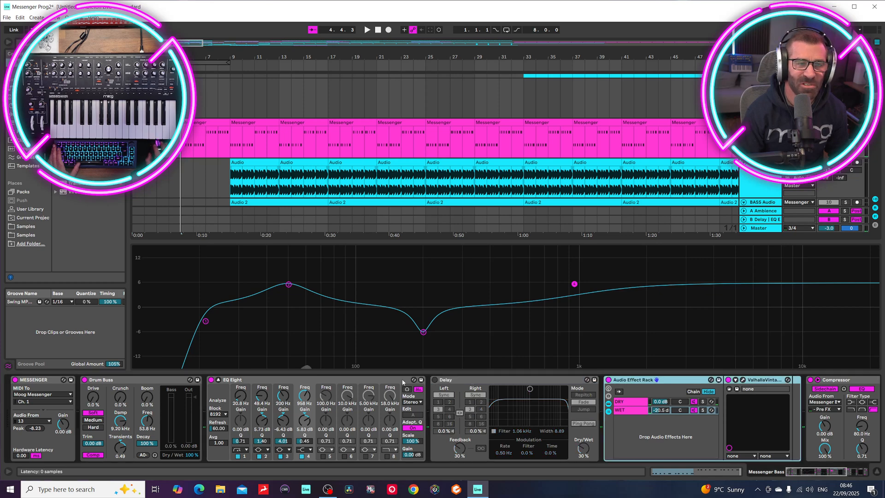
pyautogui.click(435, 380)
pyautogui.click(609, 380)
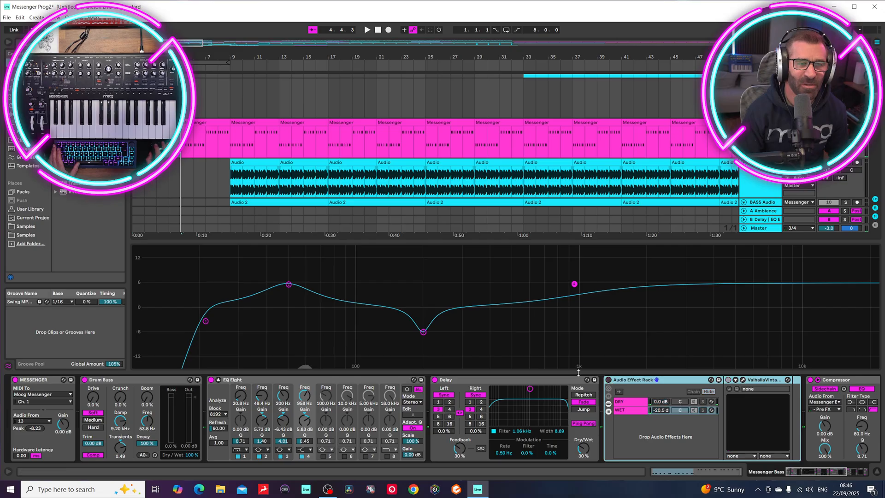
pyautogui.click(435, 380)
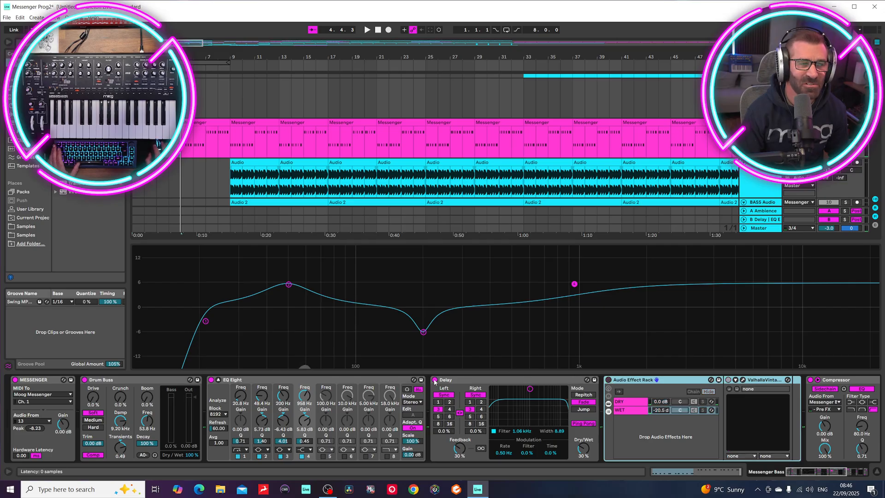
pyautogui.press('space')
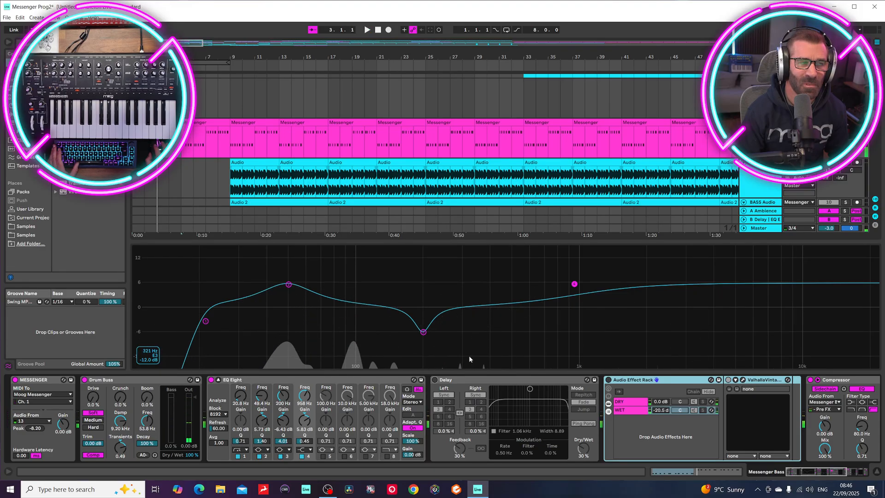
# - Turn the Delay back on and audition the bass with the Audio Effect Rack still bypassed
pyautogui.click(484, 378)
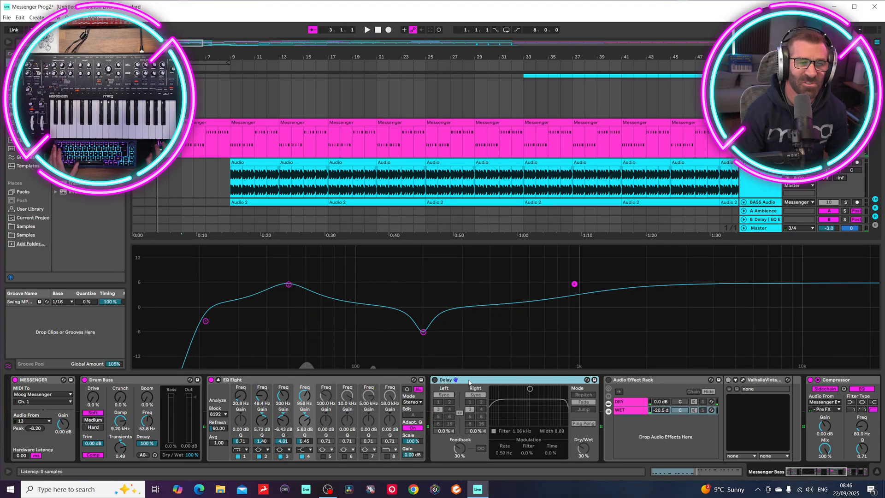
pyautogui.click(434, 379)
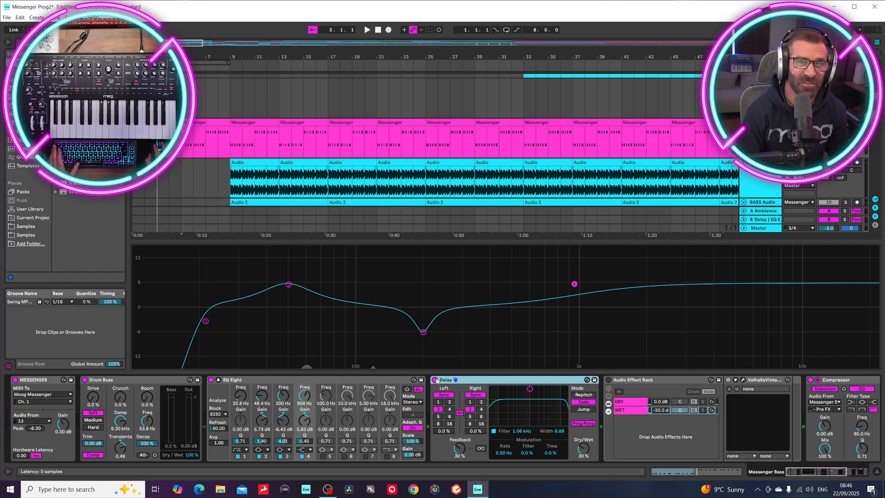
pyautogui.press('space')
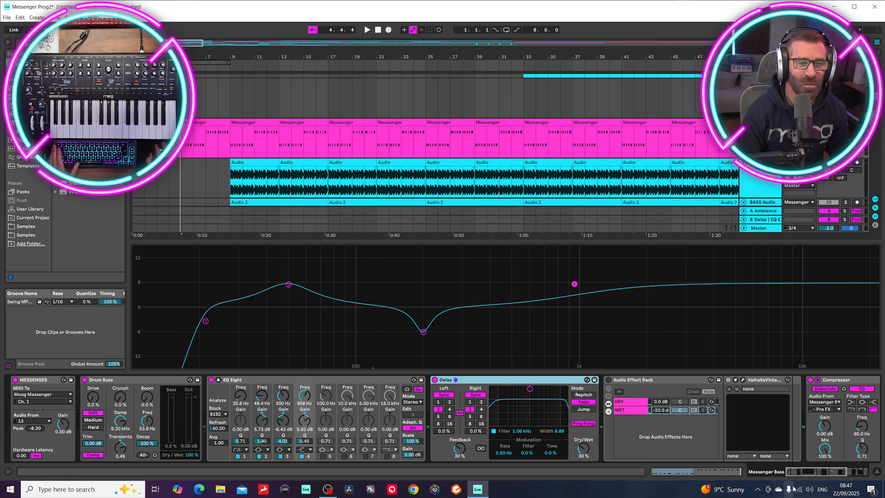
# - Turn the Audio Effect Rack back on and inspect the devices in its WET and DRY chains
pyautogui.moveTo(801, 473); pyautogui.dragTo(803, 475)
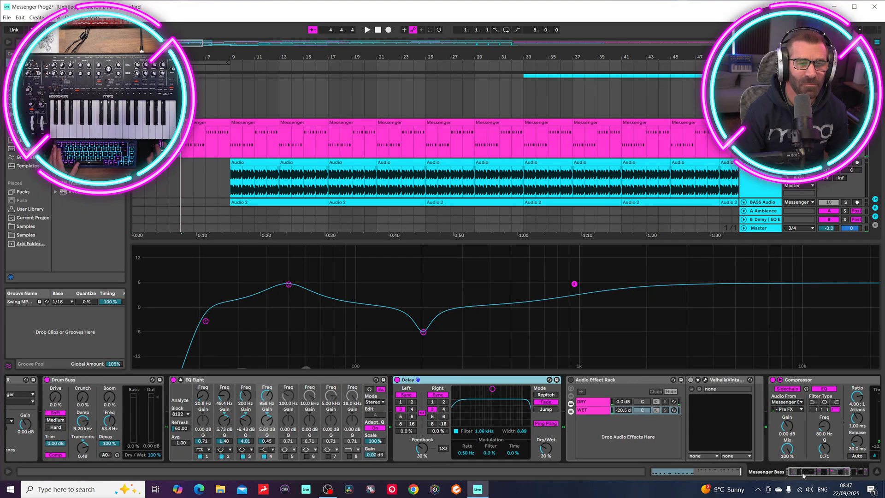
pyautogui.click(571, 379)
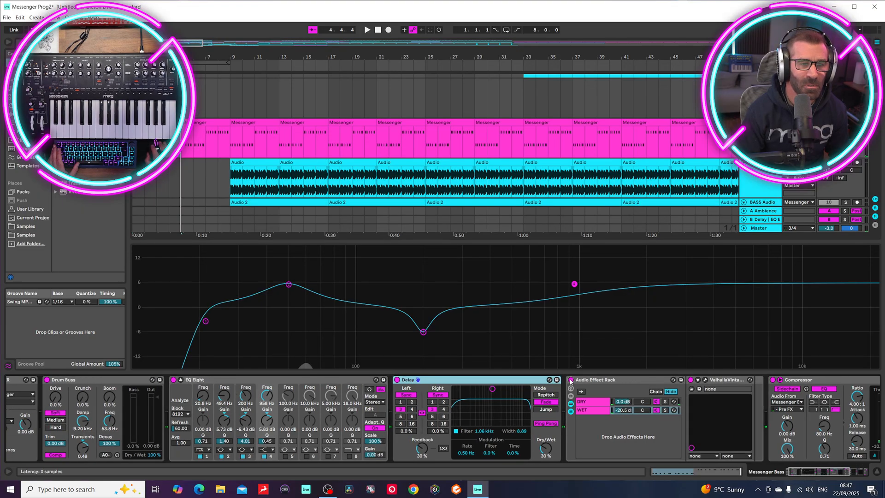
pyautogui.moveTo(804, 474); pyautogui.dragTo(805, 474)
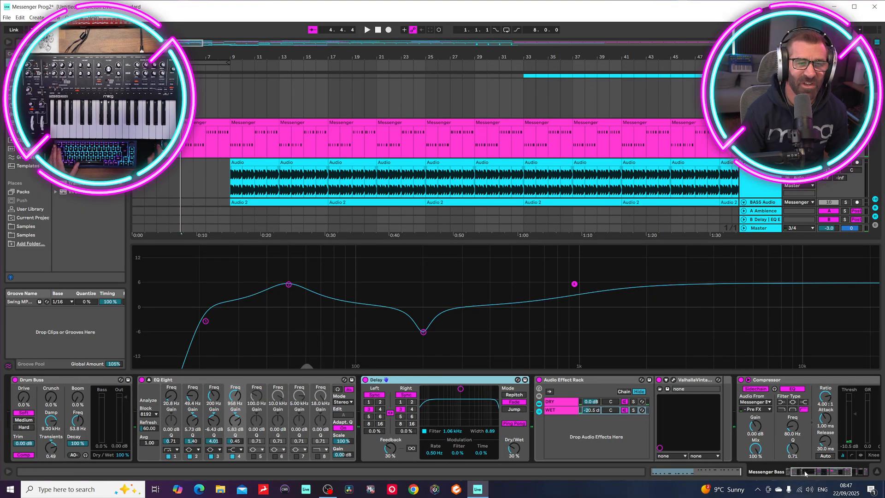
pyautogui.click(568, 409)
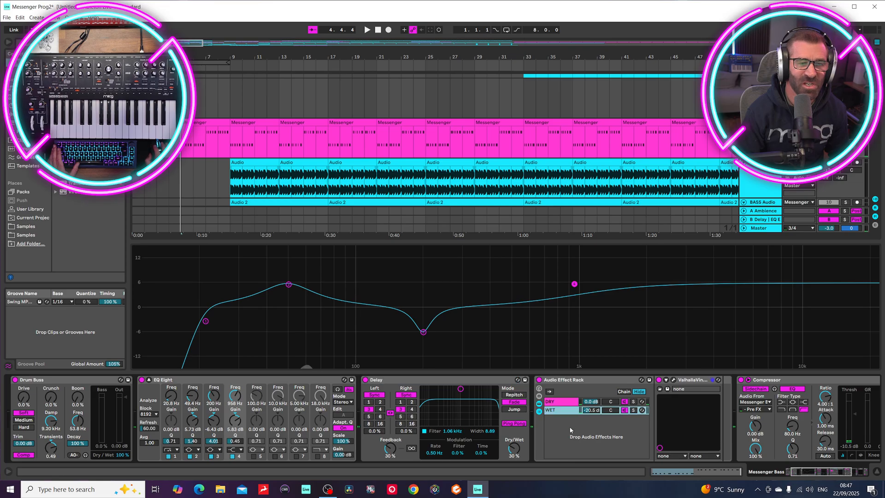
pyautogui.click(568, 402)
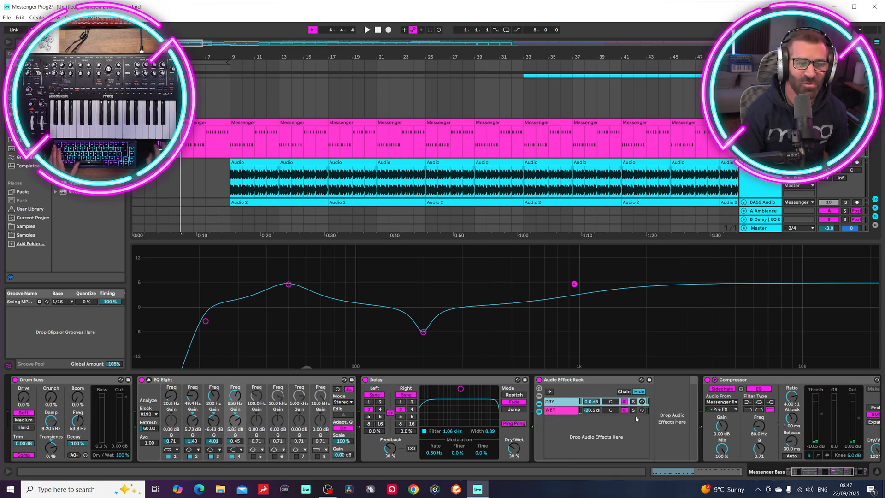
# - Open the ValhallaVintageVerb reverb in the WET chain, review its settings, and close its window
pyautogui.click(561, 409)
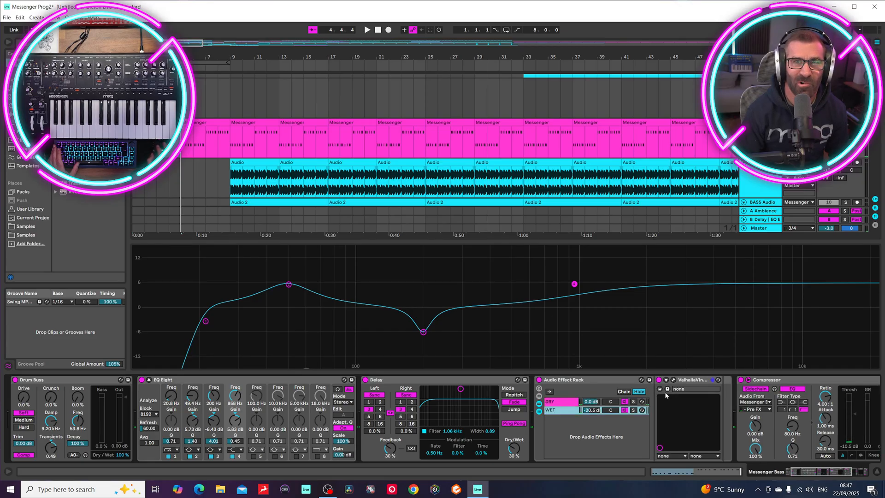
pyautogui.click(673, 379)
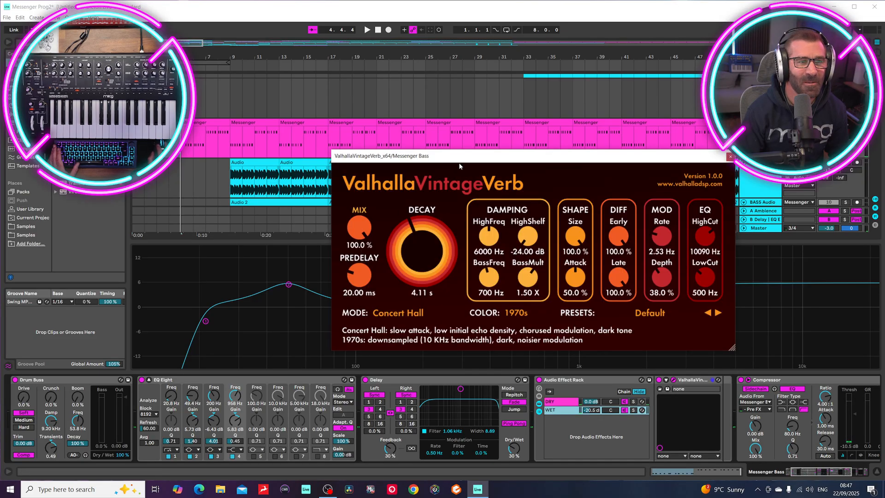
pyautogui.moveTo(473, 158)
pyautogui.mouseDown()
pyautogui.moveTo(453, 156)
pyautogui.moveTo(464, 158)
pyautogui.mouseUp()
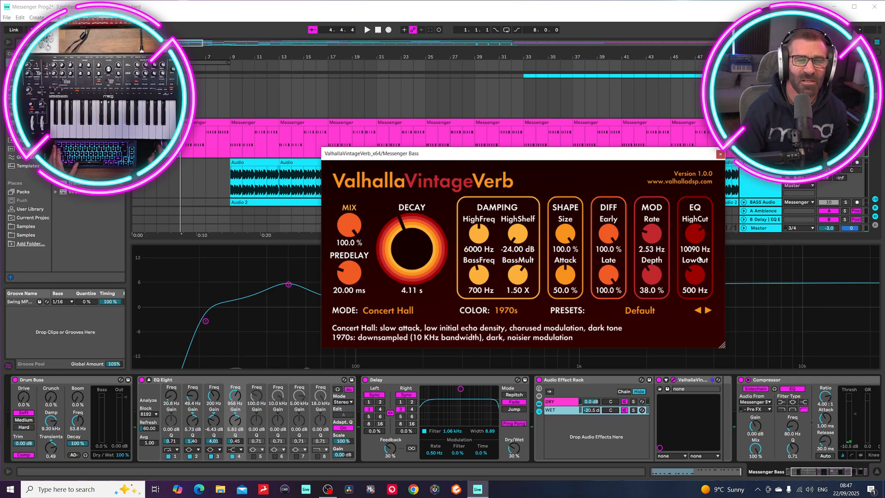
pyautogui.click(720, 155)
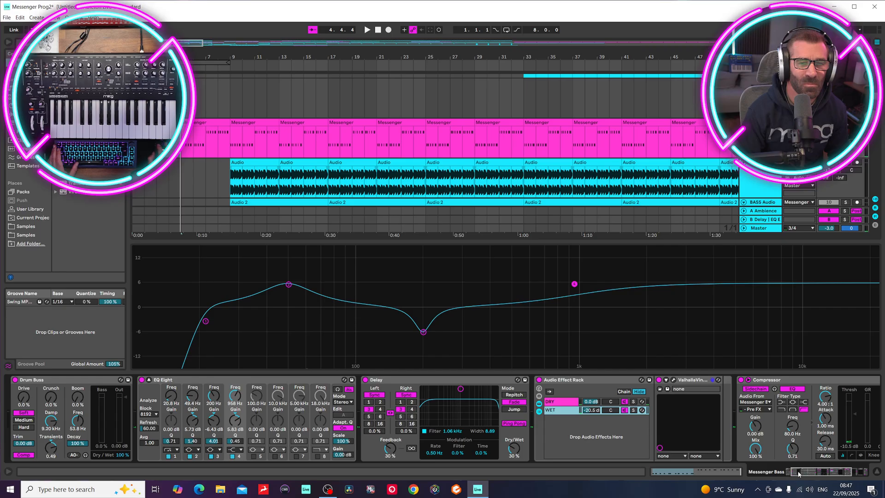
# - Audition the bass with the WET chain's volume at 0 dB and return that chain to -20.5 dB
pyautogui.moveTo(798, 472); pyautogui.dragTo(801, 472)
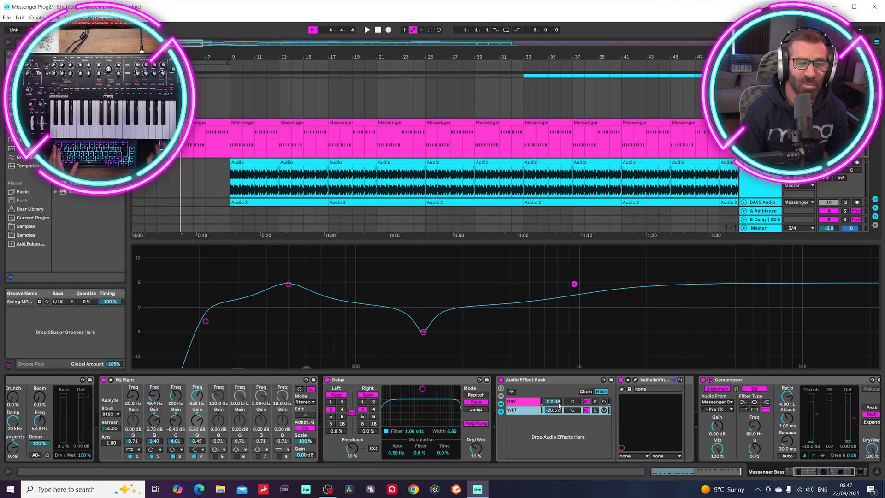
pyautogui.press('space')
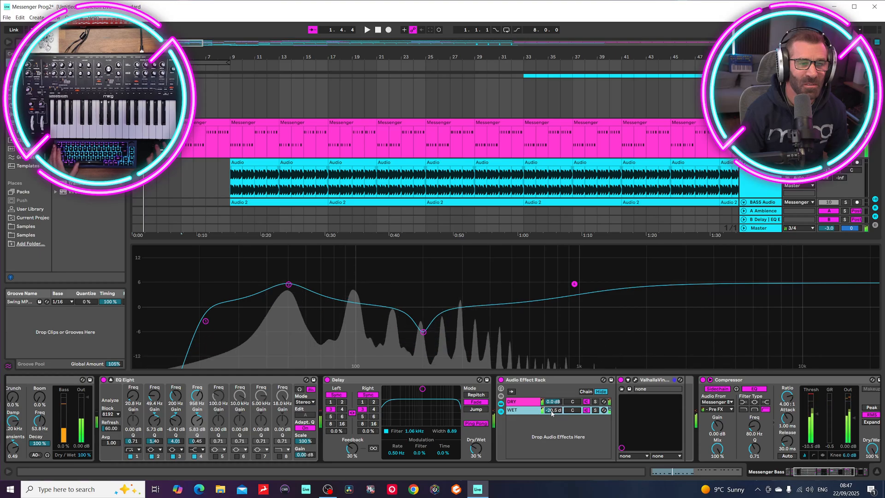
pyautogui.press('Delete')
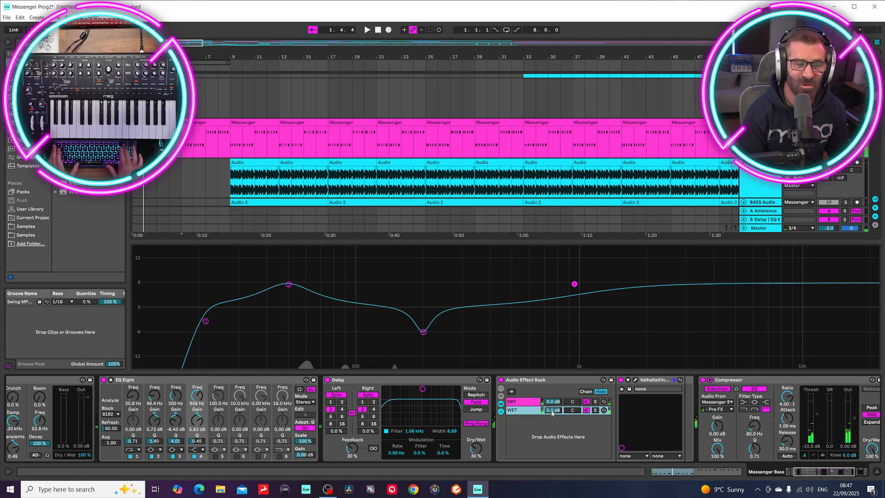
pyautogui.press('space')
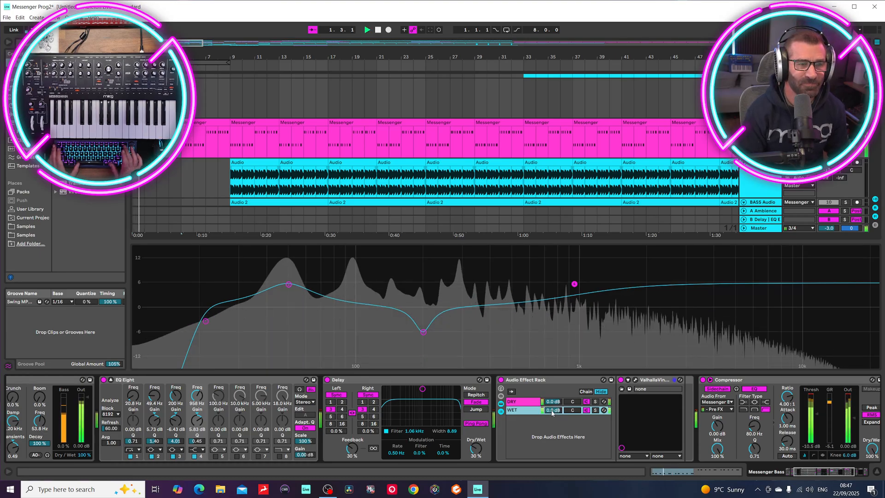
pyautogui.press('space')
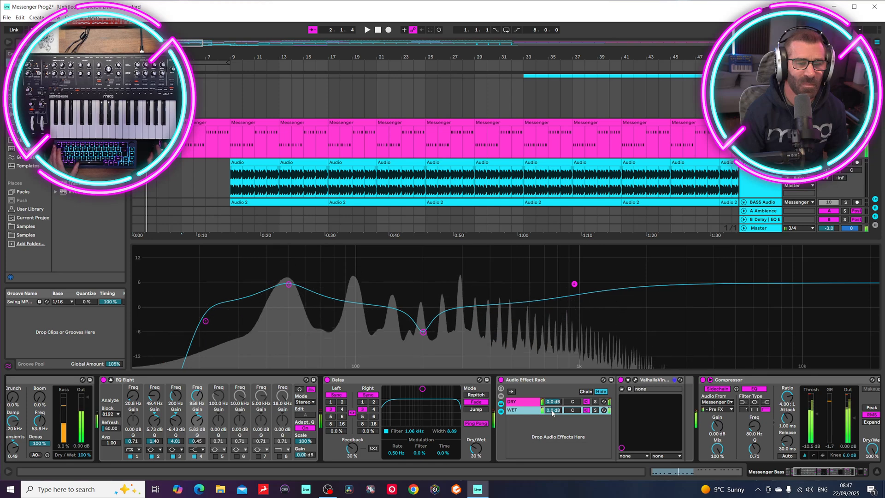
pyautogui.moveTo(552, 410); pyautogui.dragTo(552, 428)
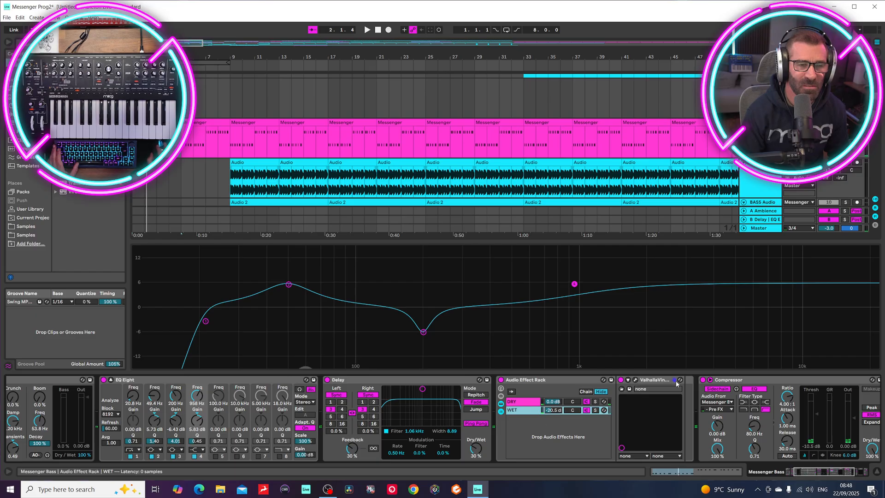
# - Inspect the sidechain source and tap-point options of the Compressor after the Audio Effect Rack
pyautogui.hscroll(3, 818, 471)
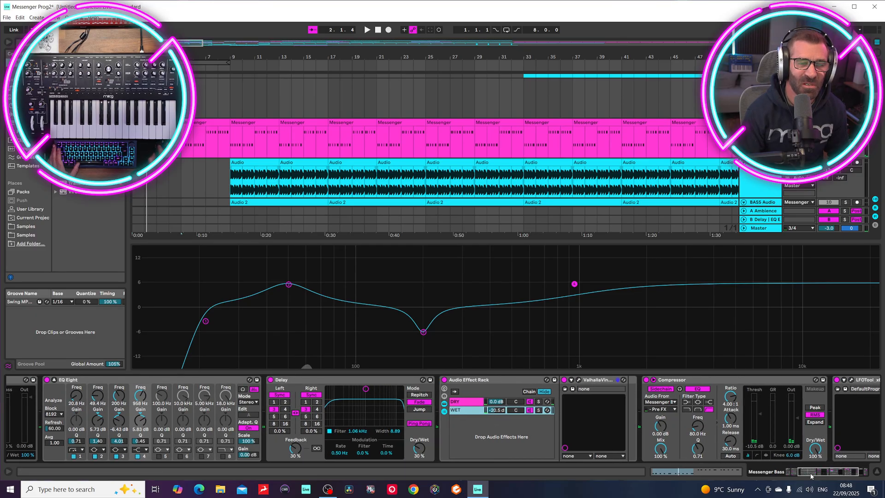
pyautogui.hscroll(3, 811, 475)
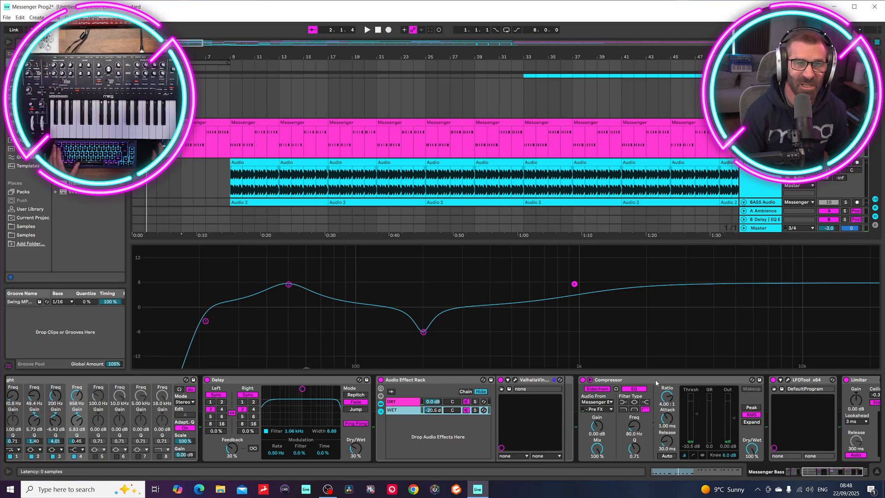
pyautogui.click(609, 400)
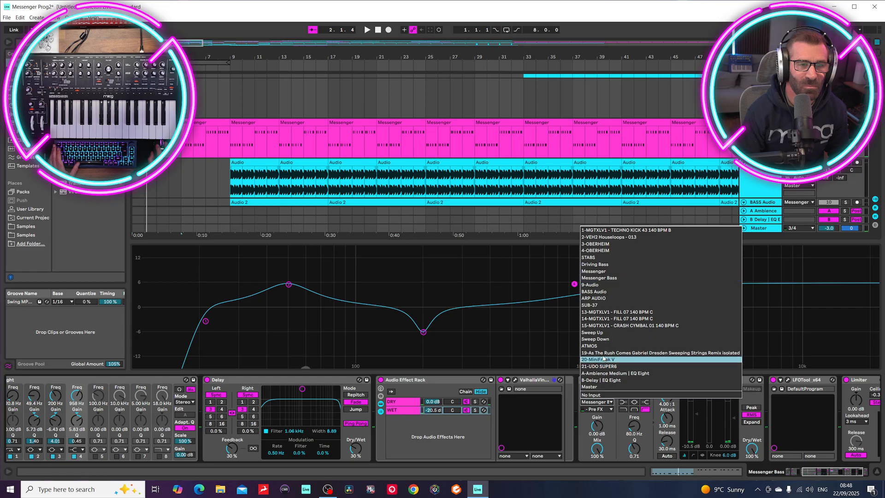
pyautogui.click(610, 275)
pyautogui.click(610, 409)
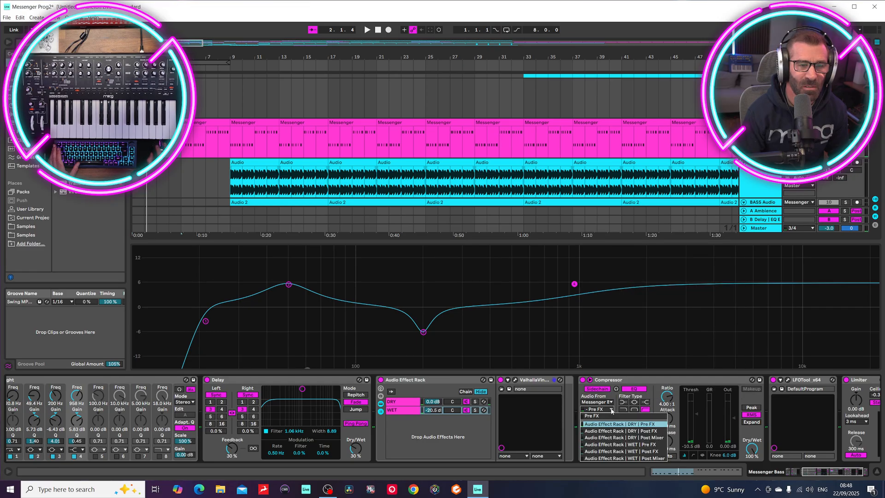
pyautogui.click(626, 427)
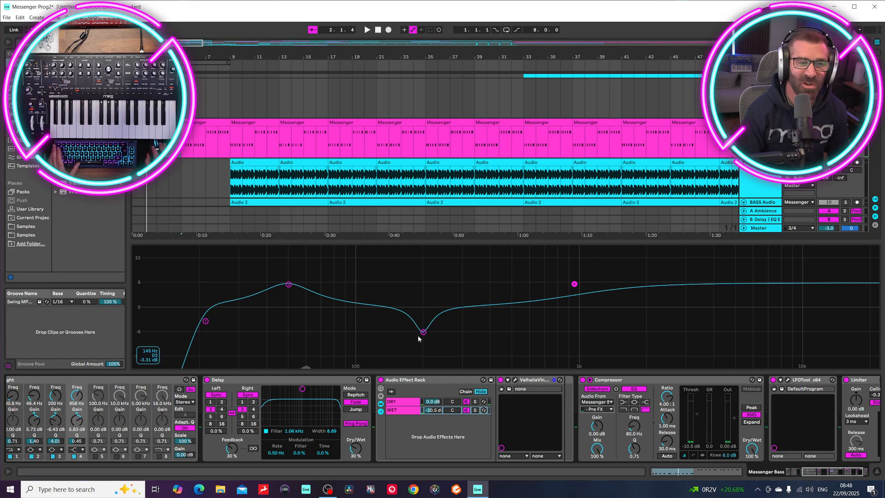
# - Audition the bass through the sidechained Compressor and set its threshold to -10.1 dB
pyautogui.click(693, 417)
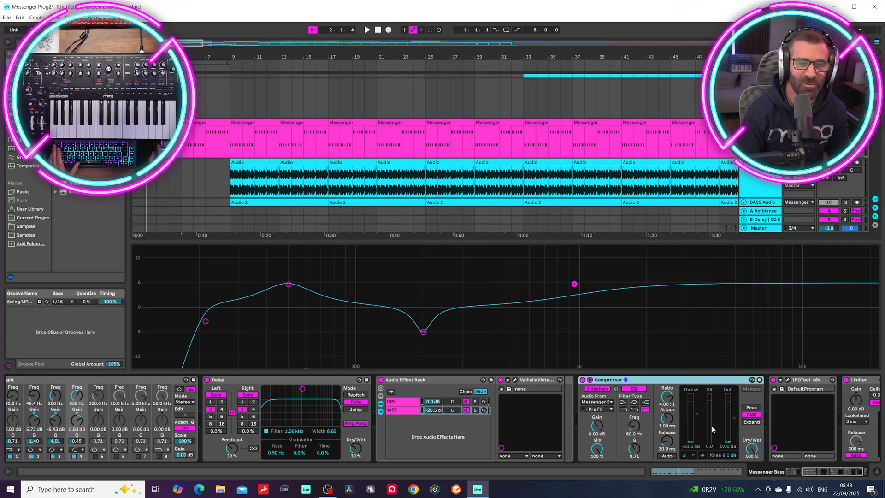
pyautogui.press('space')
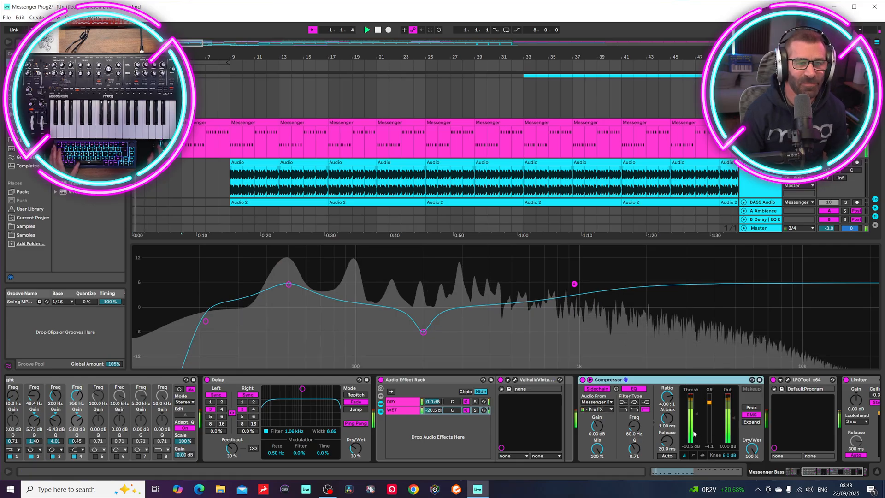
pyautogui.moveTo(696, 414)
pyautogui.mouseDown()
pyautogui.moveTo(695, 442)
pyautogui.moveTo(696, 414)
pyautogui.mouseUp()
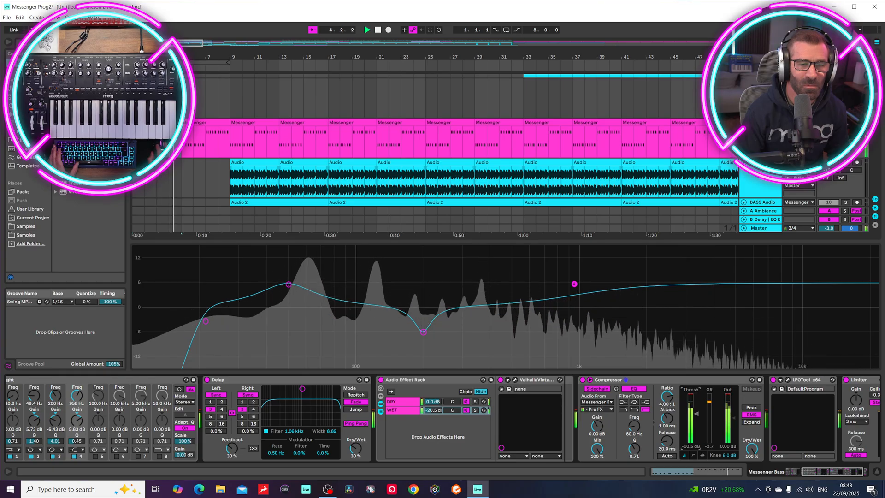
pyautogui.click(686, 419)
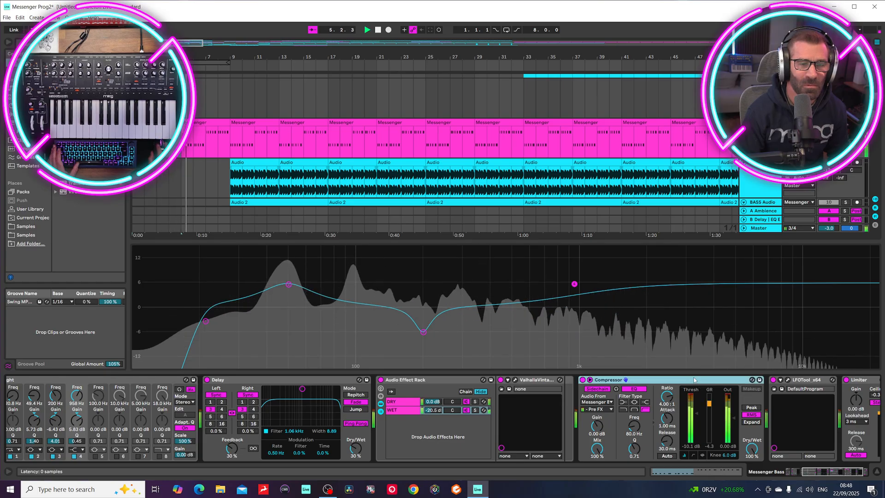
pyautogui.press('space')
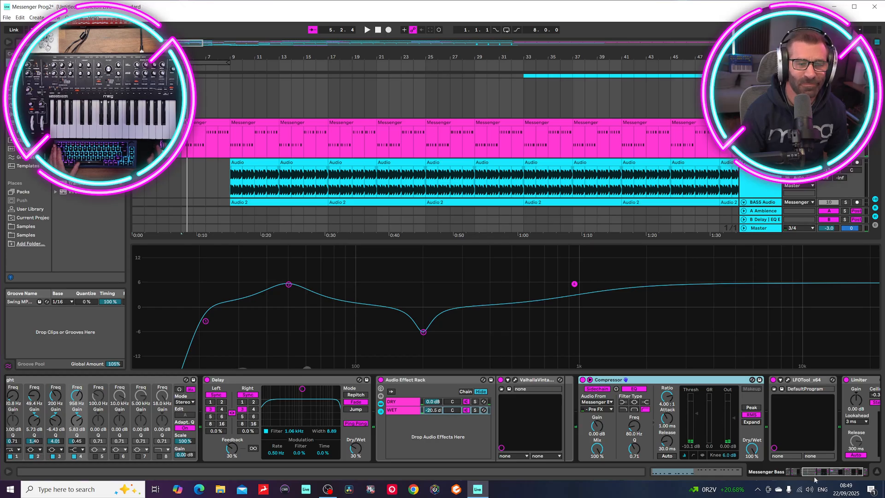
# - Open LFOTool after the Compressor, review its volume curve and LFO routing, and close its window
pyautogui.moveTo(815, 476); pyautogui.dragTo(821, 476)
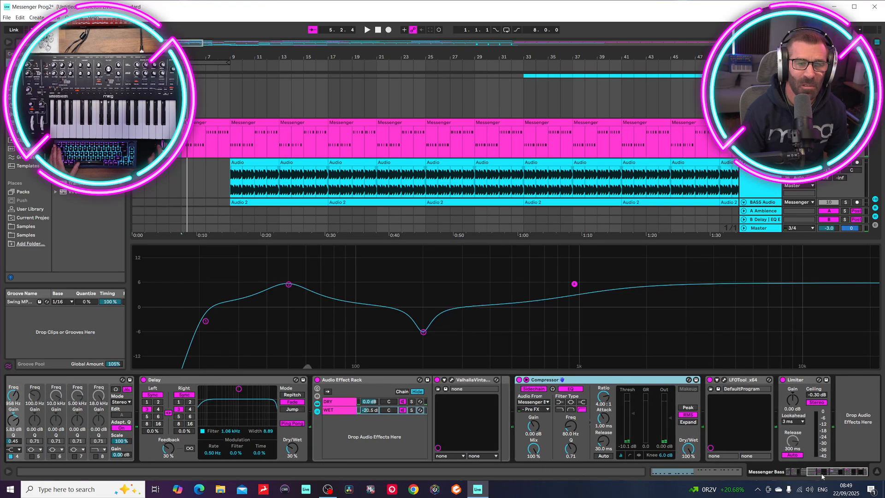
pyautogui.click(724, 380)
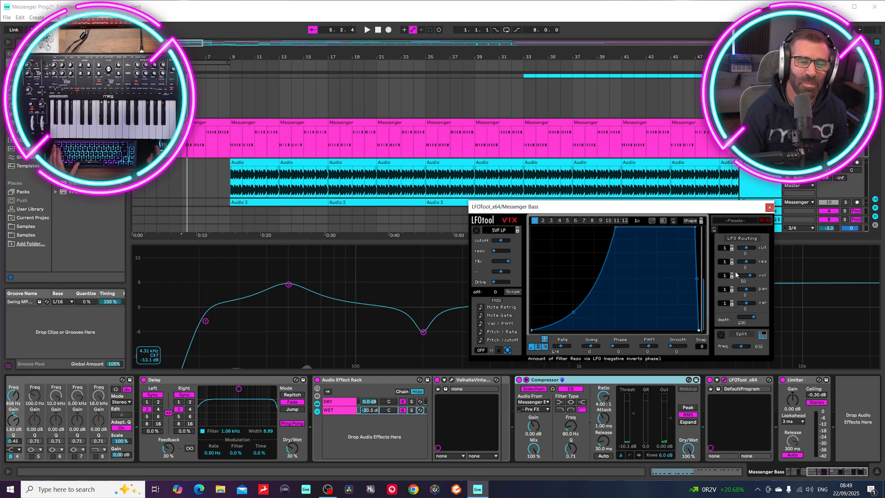
pyautogui.click(769, 208)
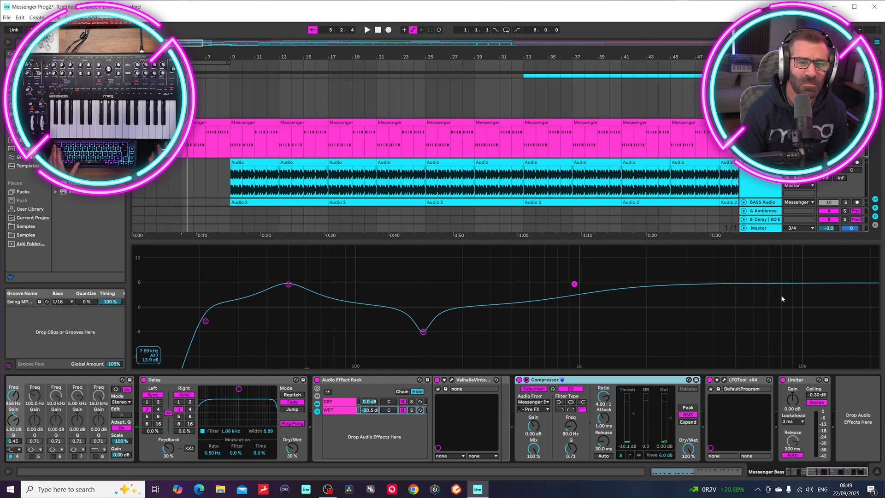
pyautogui.moveTo(819, 470); pyautogui.dragTo(820, 470)
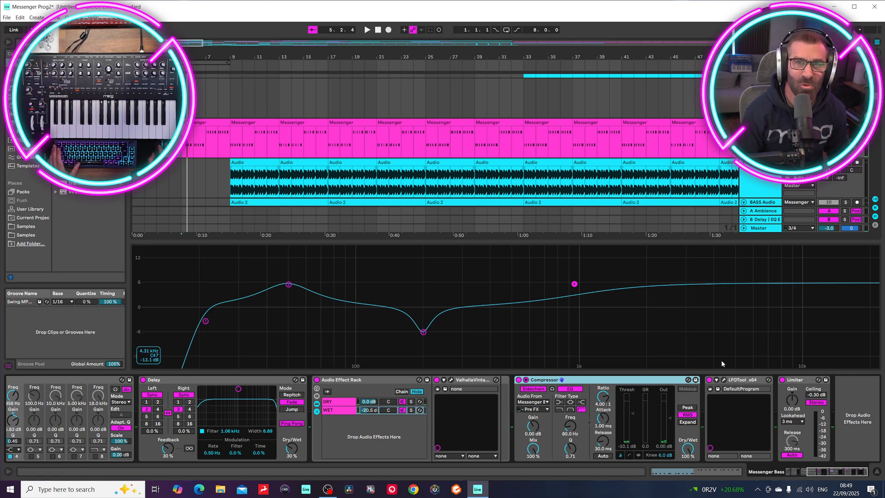
# - During playback of the arrangement, activate the BASS Audio track and deactivate the Messenger Bass track
pyautogui.moveTo(879, 122)
pyautogui.mouseDown()
pyautogui.moveTo(879, 112)
pyautogui.moveTo(879, 123)
pyautogui.mouseUp()
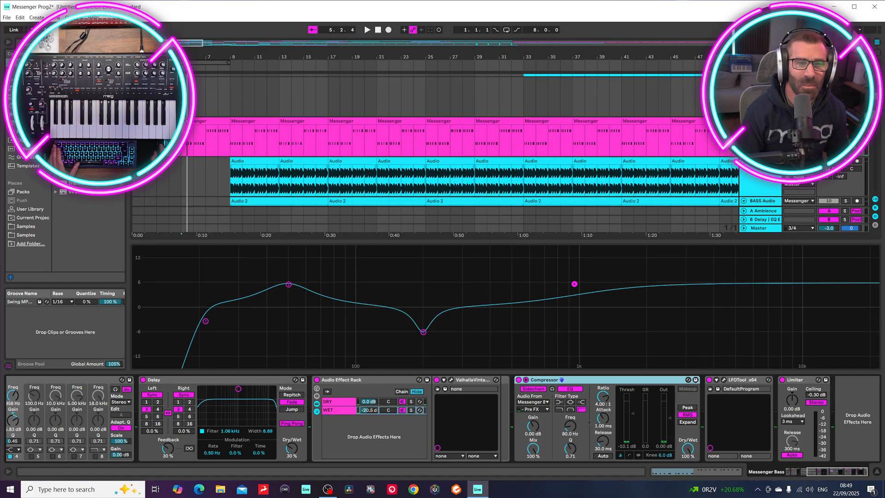
pyautogui.click(229, 112)
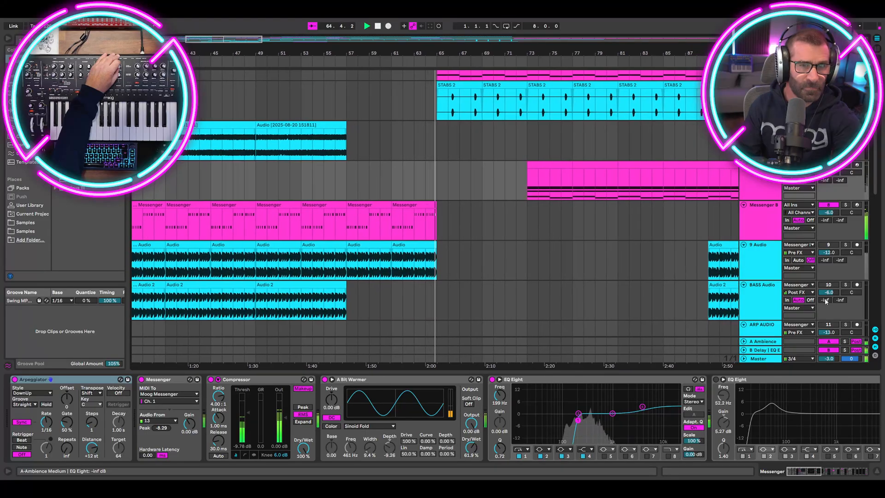
pyautogui.click(829, 285)
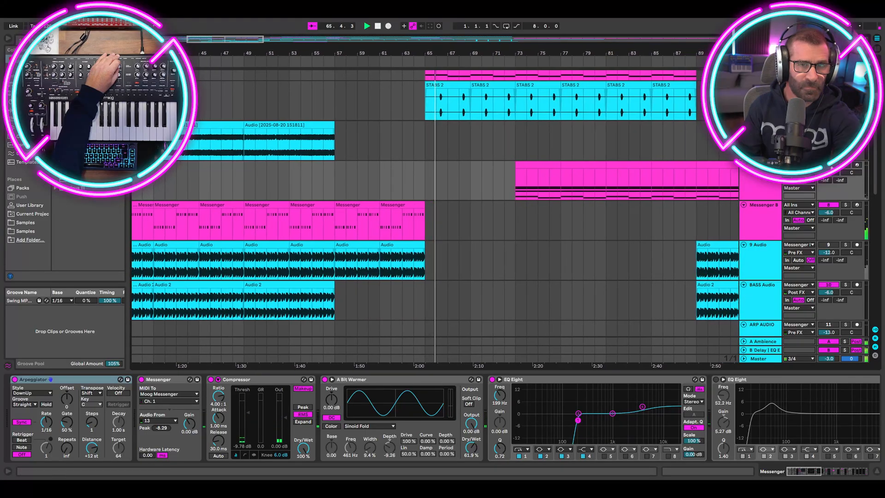
pyautogui.click(828, 204)
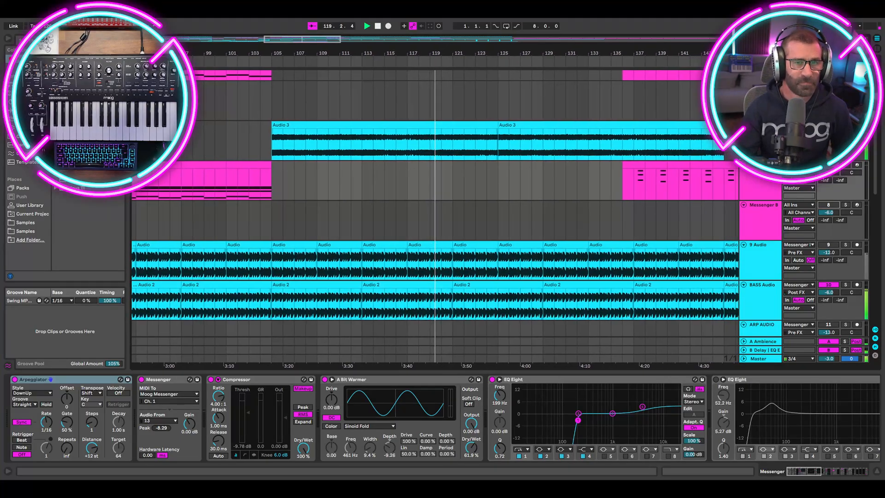
# - Follow the playing arrangement, examining the clips from the Messenger and bass tracks down to the UDO SUPER6 track and back
pyautogui.scroll(-10, 723, 209)
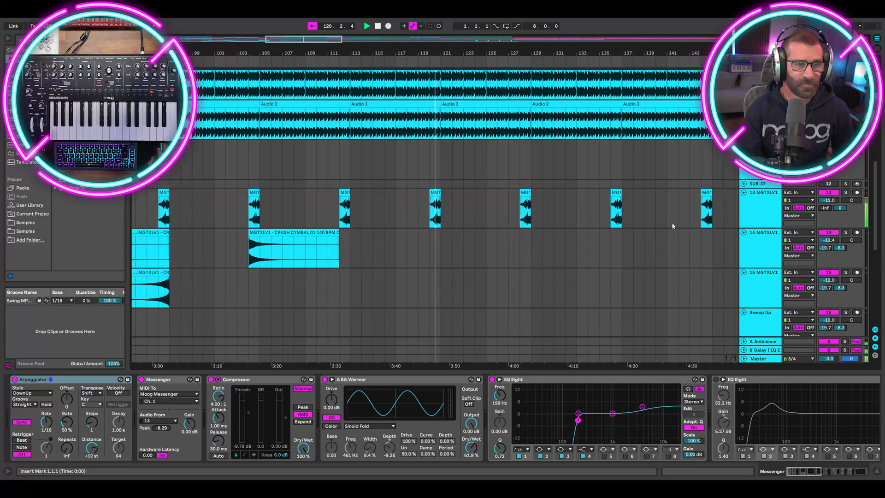
pyautogui.scroll(-12, 670, 222)
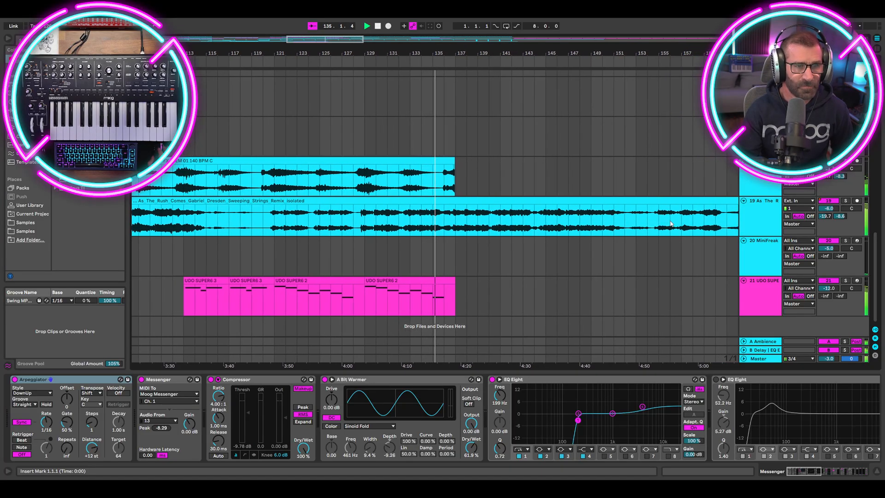
pyautogui.scroll(10, 670, 223)
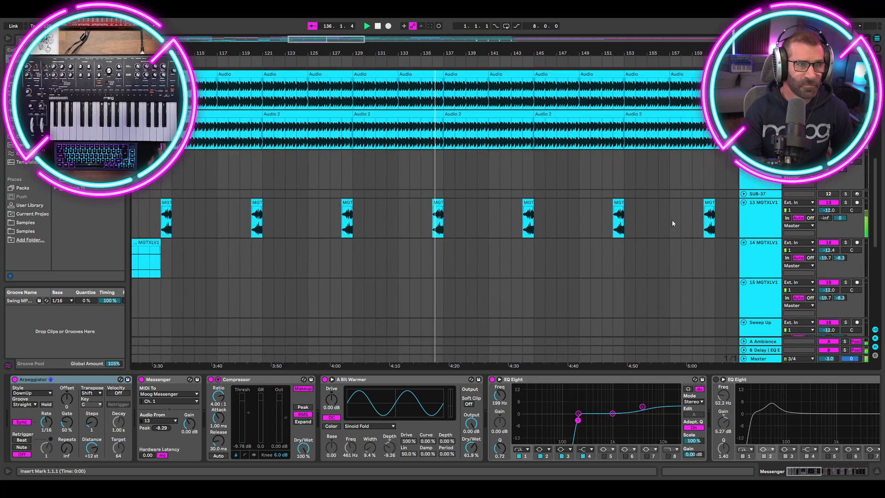
pyautogui.scroll(8, 672, 223)
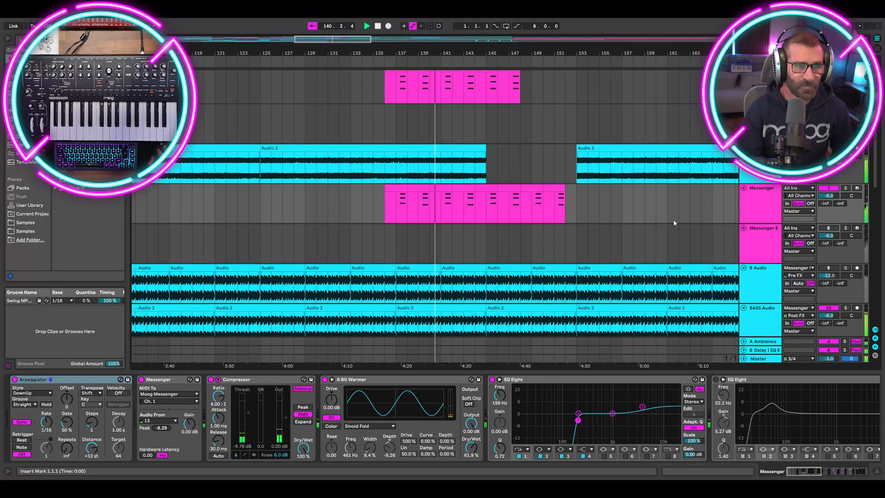
pyautogui.scroll(-3, 674, 223)
pyautogui.scroll(3, 673, 222)
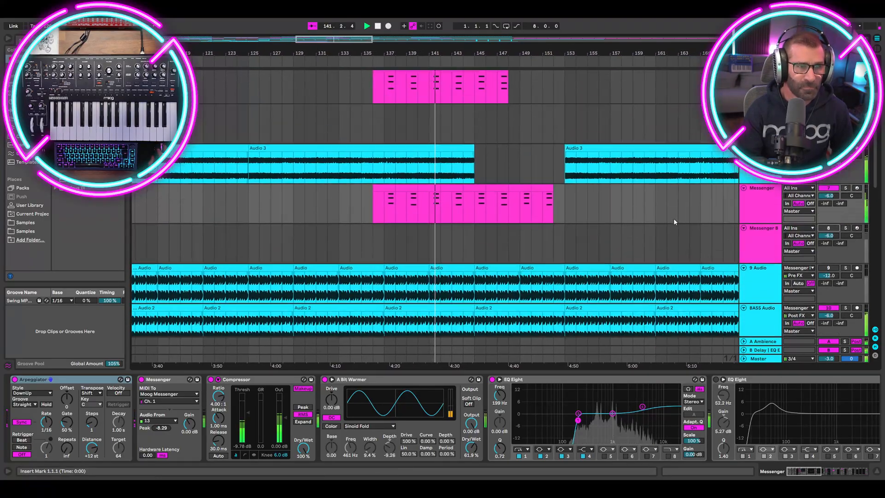
pyautogui.scroll(1, 673, 221)
pyautogui.scroll(1, 673, 221)
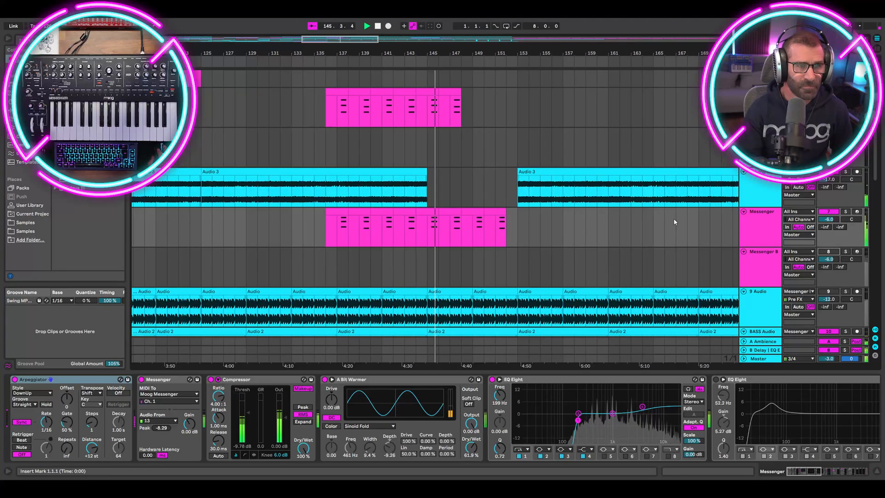
pyautogui.scroll(-3, 673, 222)
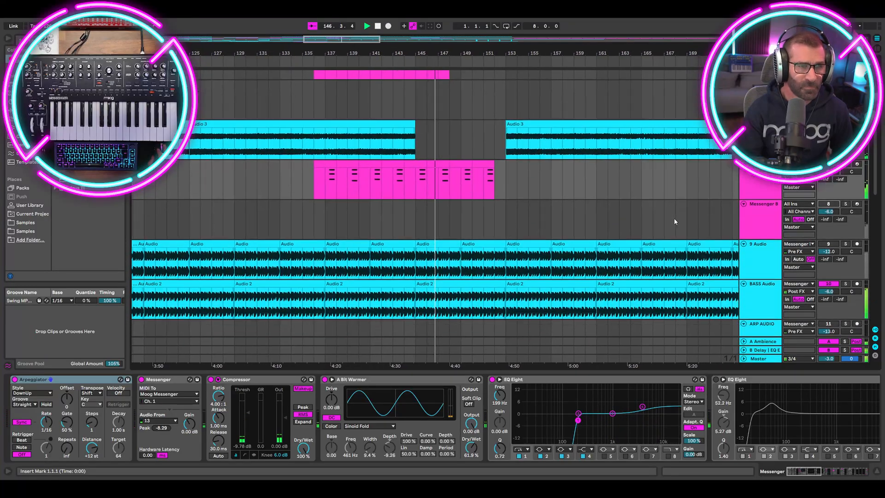
pyautogui.scroll(2, 674, 222)
pyautogui.scroll(-1, 674, 221)
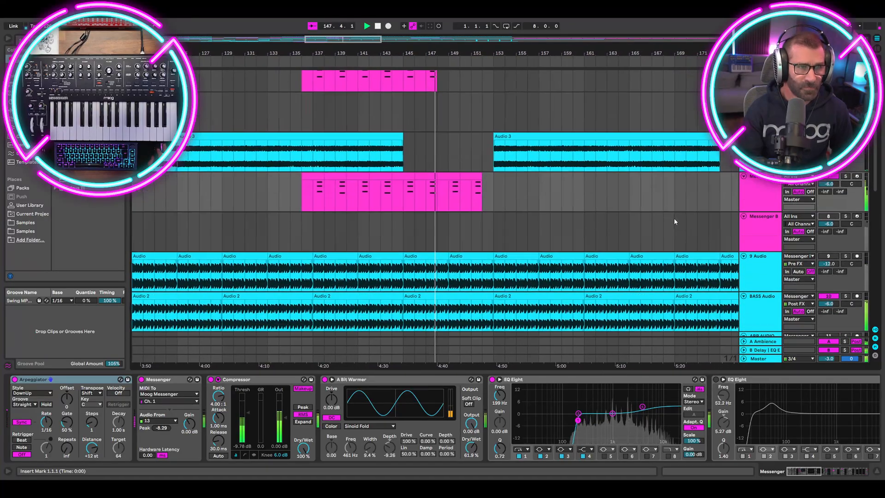
pyautogui.scroll(-5, 674, 221)
pyautogui.scroll(1, 673, 221)
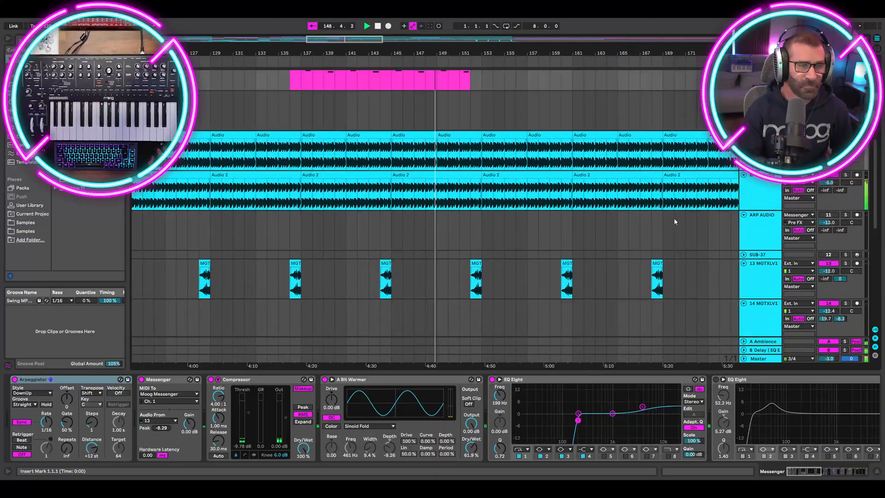
pyautogui.scroll(5, 673, 220)
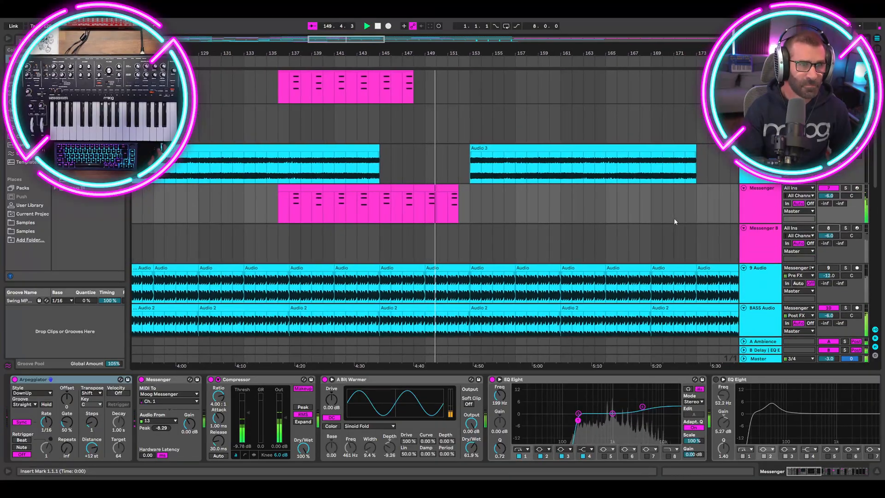